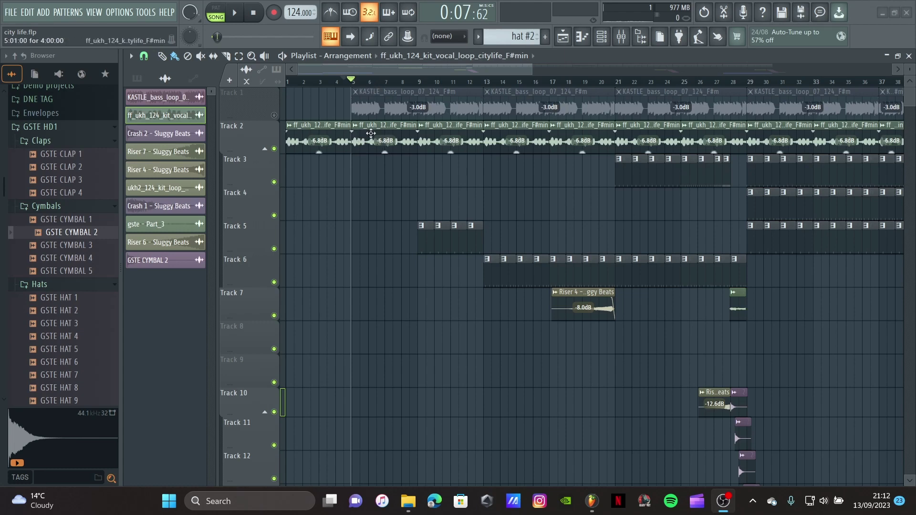
# Inspect the channel settings of the citylife vocal loop on Track 2, stop its playback and close the settings.
pyautogui.doubleClick(372, 131)
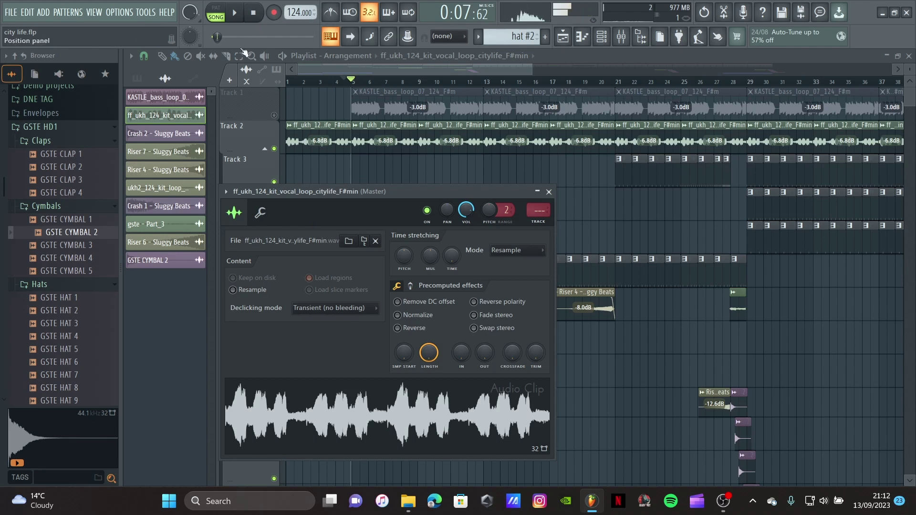
pyautogui.click(253, 17)
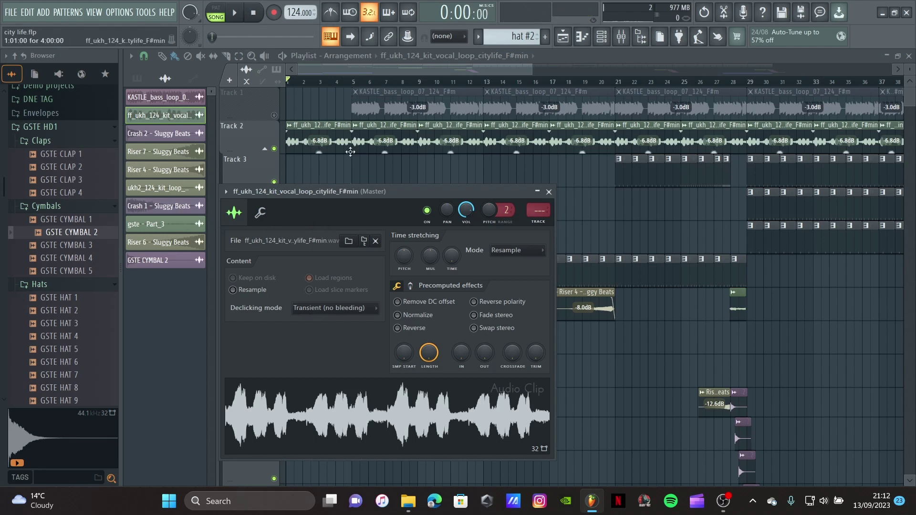
pyautogui.click(549, 191)
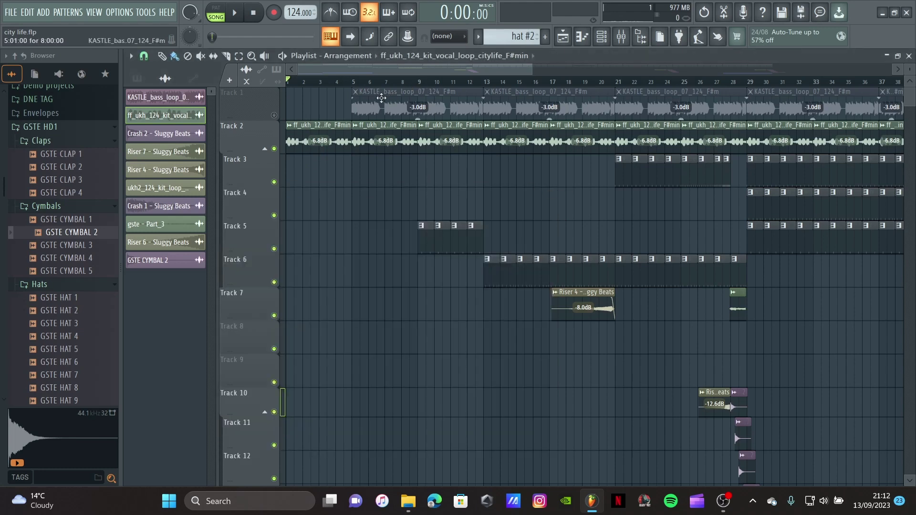
# Unmute Track 1 and inspect the channel settings of its KASTLE_bass_loop_07_124_F#m clip.
pyautogui.click(273, 115)
pyautogui.doubleClick(386, 110)
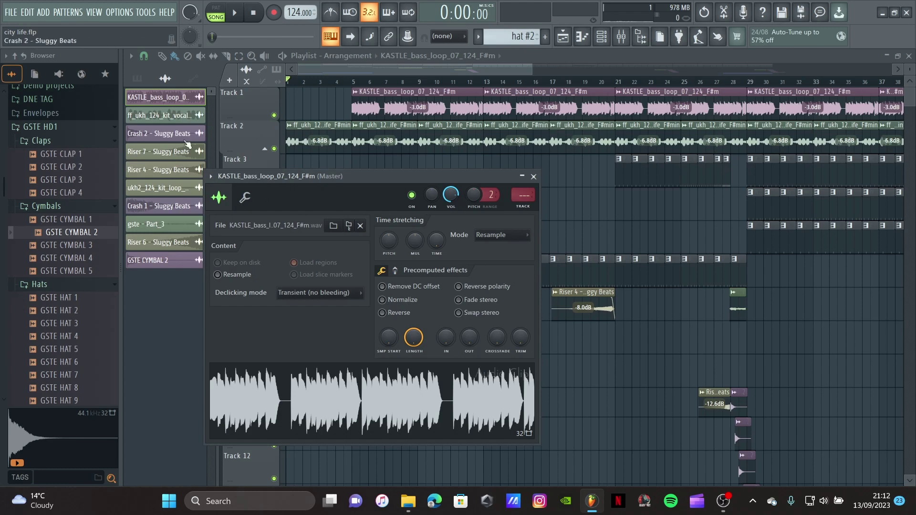
pyautogui.click(533, 177)
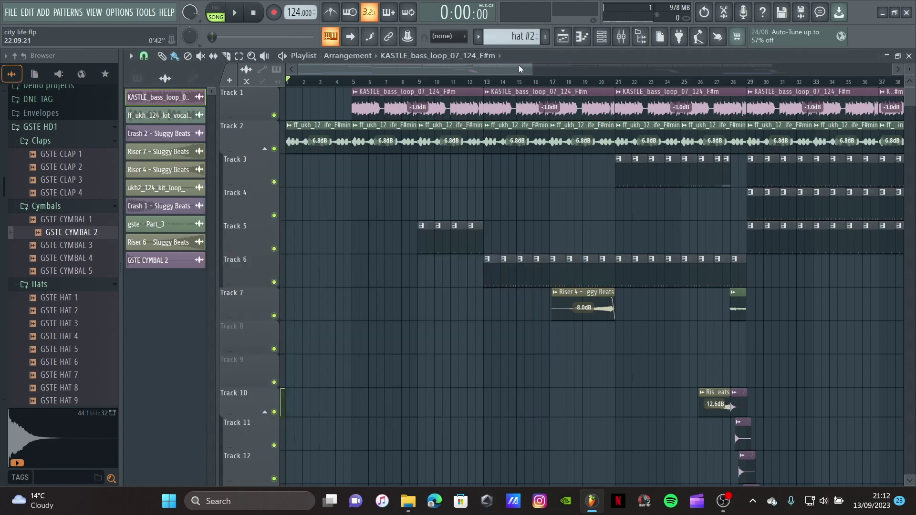
# Inspect the kick pattern at bar 29 of Track 3 in the piano roll and in the channel rack.
pyautogui.moveTo(519, 69); pyautogui.dragTo(529, 201)
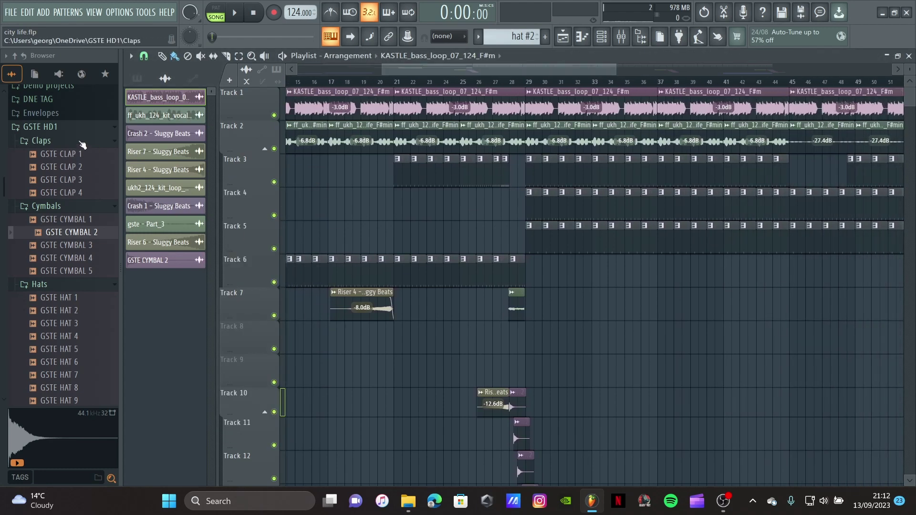
pyautogui.doubleClick(533, 177)
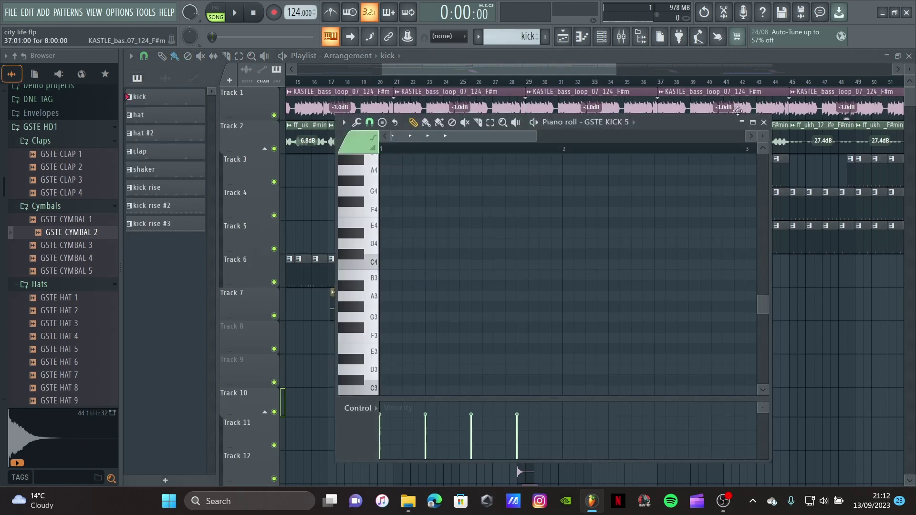
pyautogui.click(764, 123)
pyautogui.click(608, 41)
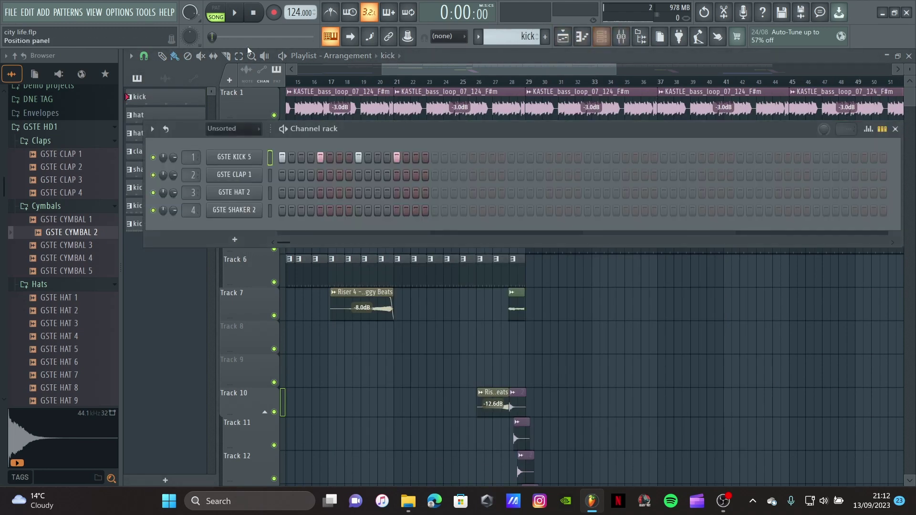
# Play the drum patterns with the bass and vocal loops muted, pause playback, and unmute Tracks 1 and 2.
pyautogui.click(235, 14)
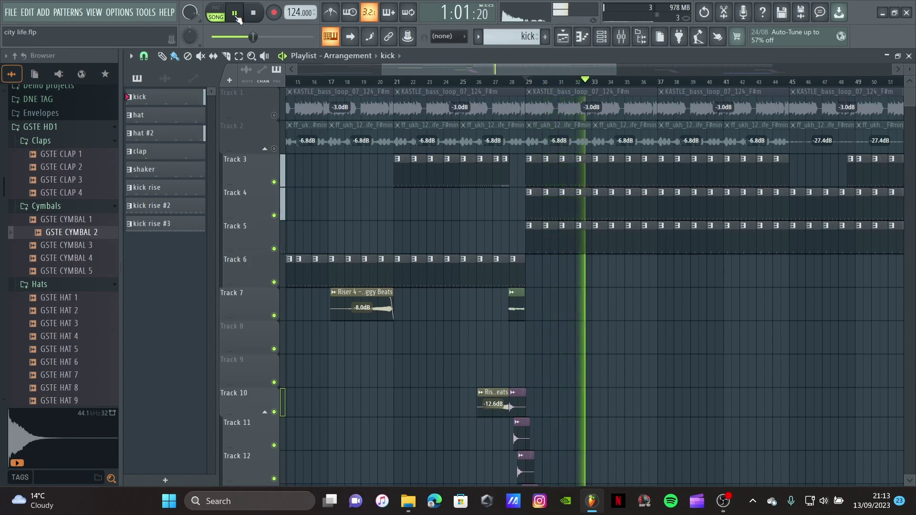
pyautogui.click(235, 15)
pyautogui.click(273, 149)
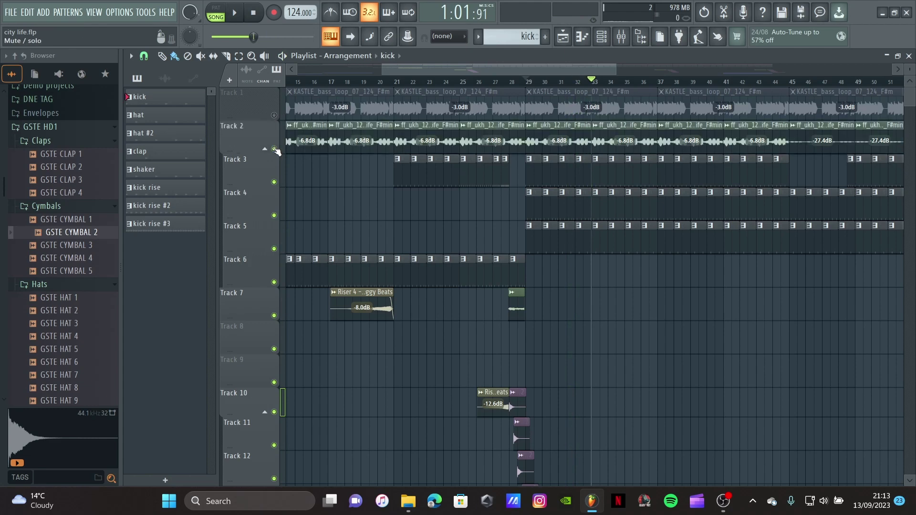
pyautogui.click(274, 116)
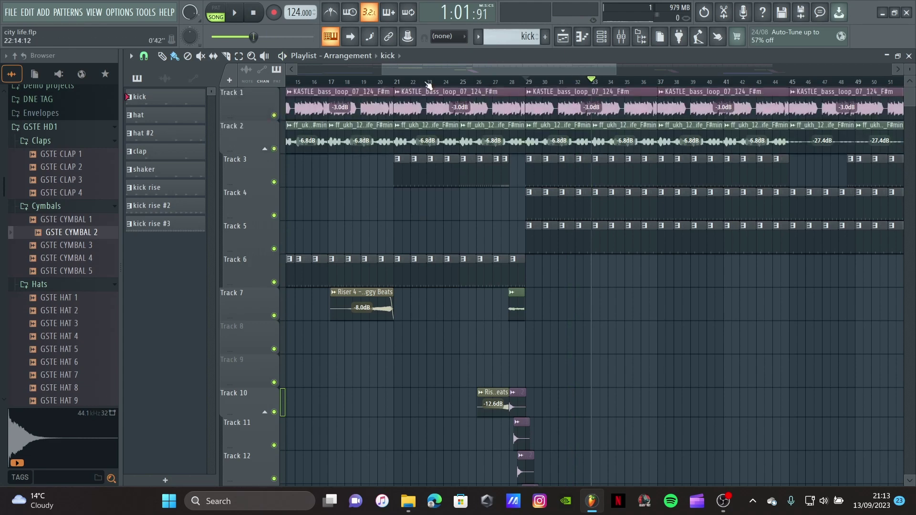
# Examine the riser clips on Tracks 7 and 10 and the staggered GSTE CYMBAL 2 clips on Tracks 10 to 14.
pyautogui.moveTo(428, 85); pyautogui.dragTo(287, 85)
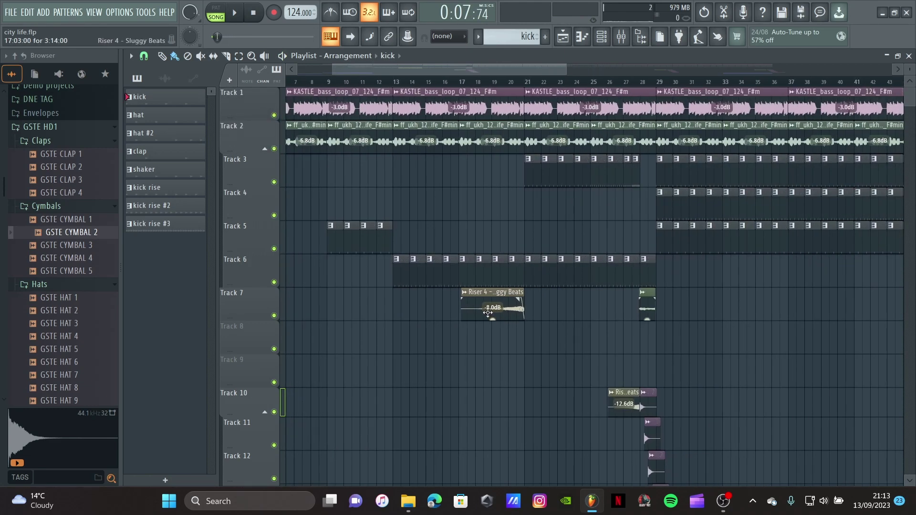
pyautogui.scroll(-5, 487, 313)
pyautogui.scroll(4, 666, 395)
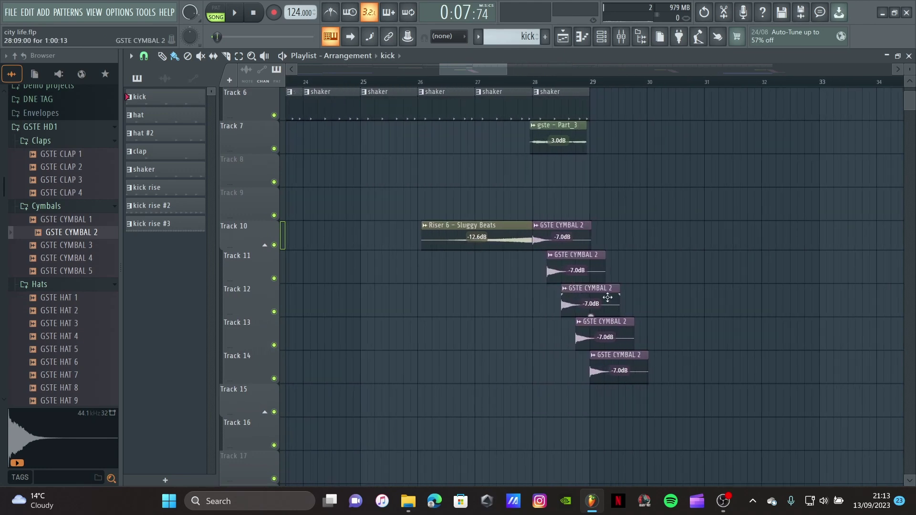
pyautogui.scroll(-4, 511, 300)
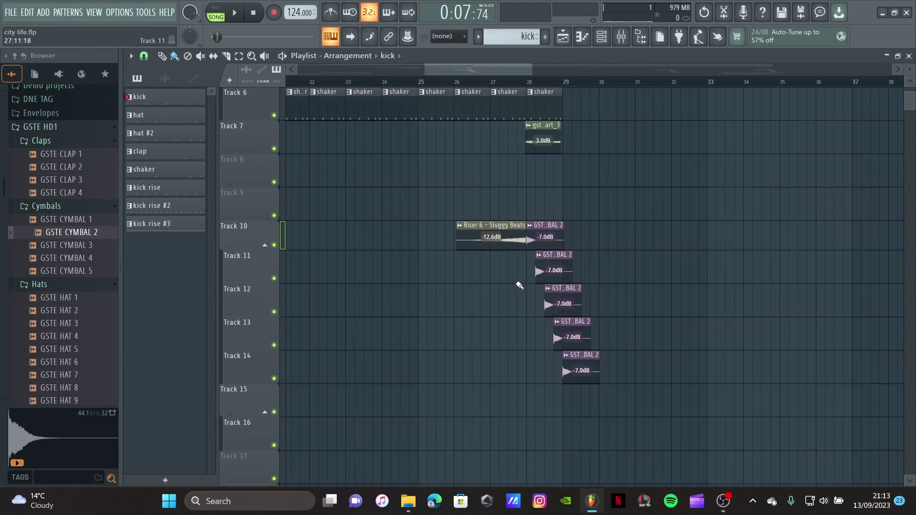
pyautogui.scroll(5, 522, 286)
pyautogui.scroll(-4, 525, 281)
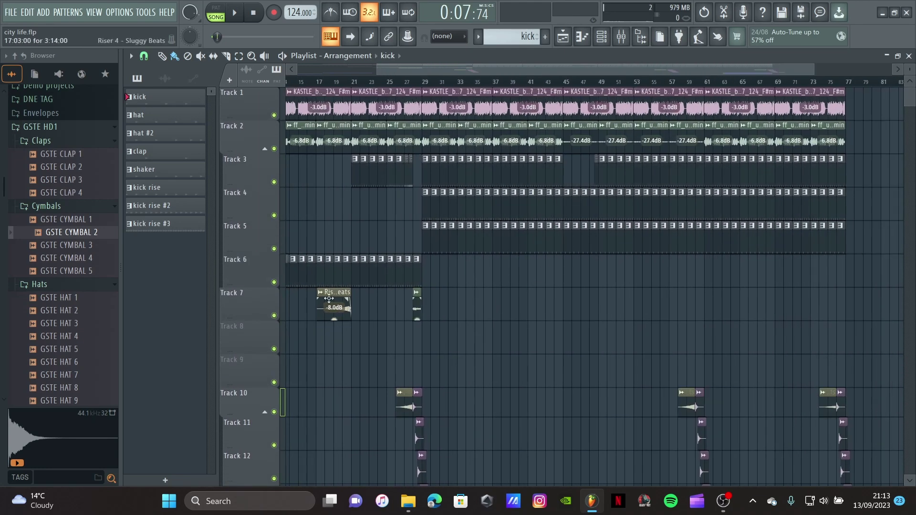
# Place the playhead at bar 69 and examine the automation clips for the vocal and bass loops on Tracks 15 and 16.
pyautogui.scroll(-3, 338, 348)
pyautogui.scroll(-4, 338, 347)
pyautogui.click(700, 79)
pyautogui.scroll(3, 496, 348)
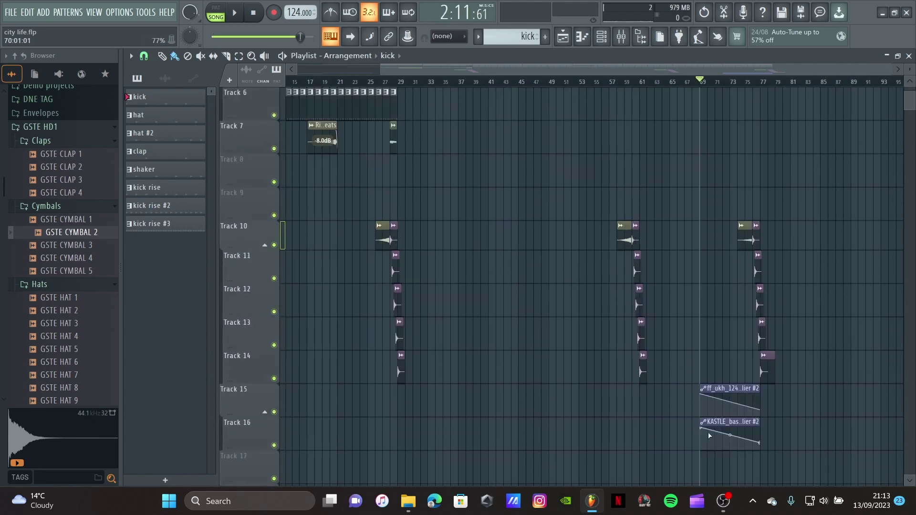
pyautogui.scroll(-3, 742, 312)
pyautogui.scroll(7, 742, 313)
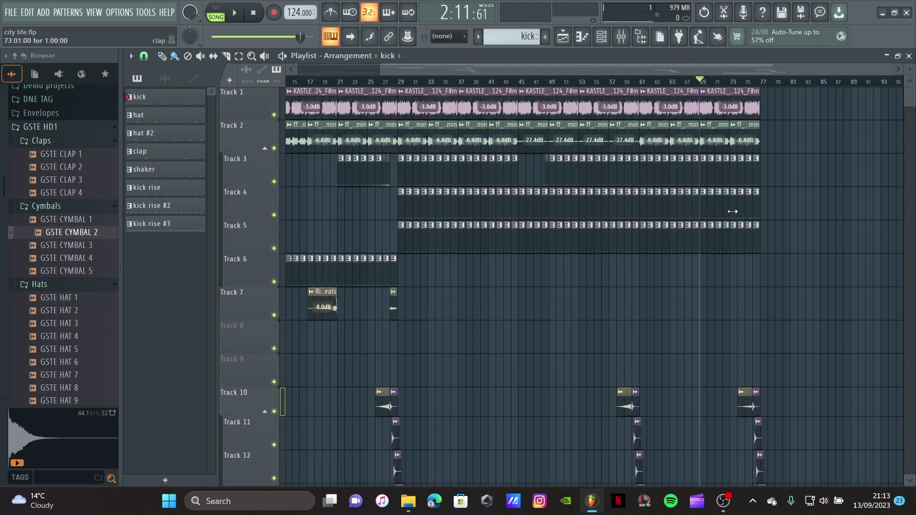
# Play the outro from bar 69 past the end of the arrangement, and pause playback.
pyautogui.scroll(4, 728, 143)
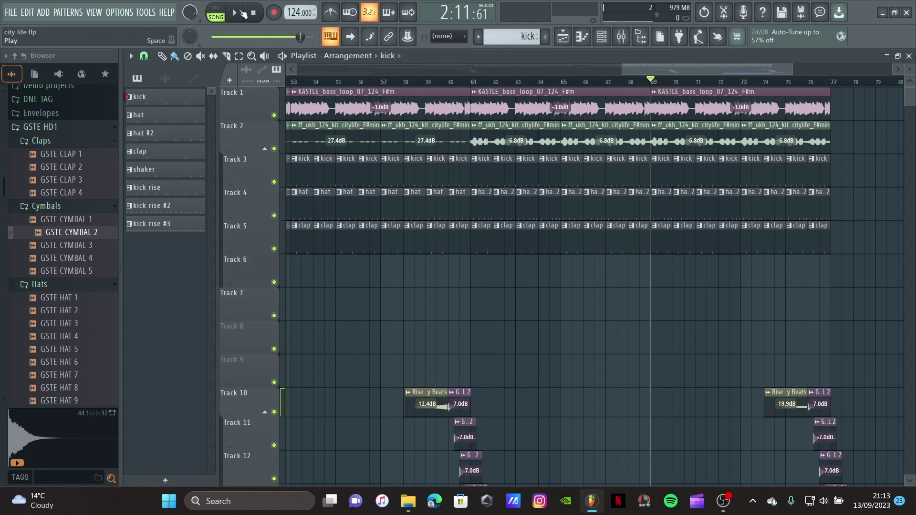
pyautogui.click(238, 13)
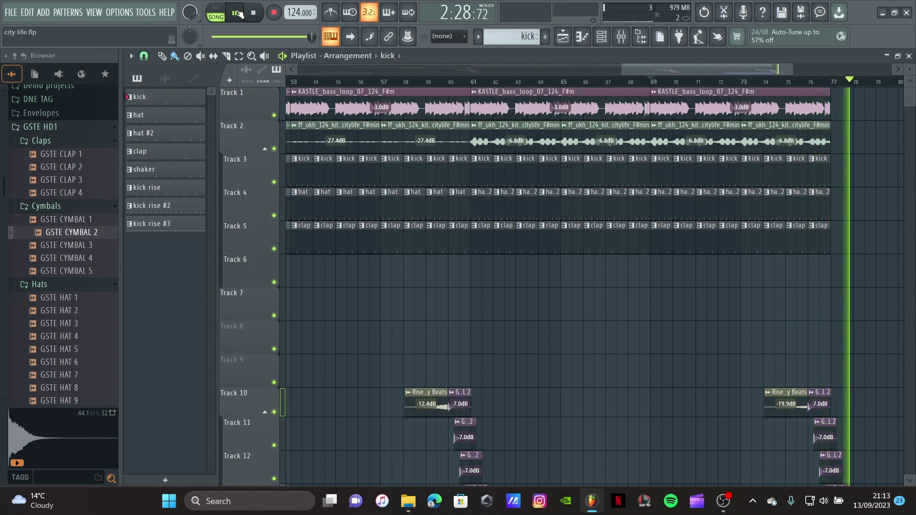
pyautogui.click(239, 14)
# Review the whole arrangement and return the playhead to the start of the song.
pyautogui.keyDown('ctrl'); pyautogui.scroll(-2, 526, 185); pyautogui.keyUp('ctrl')
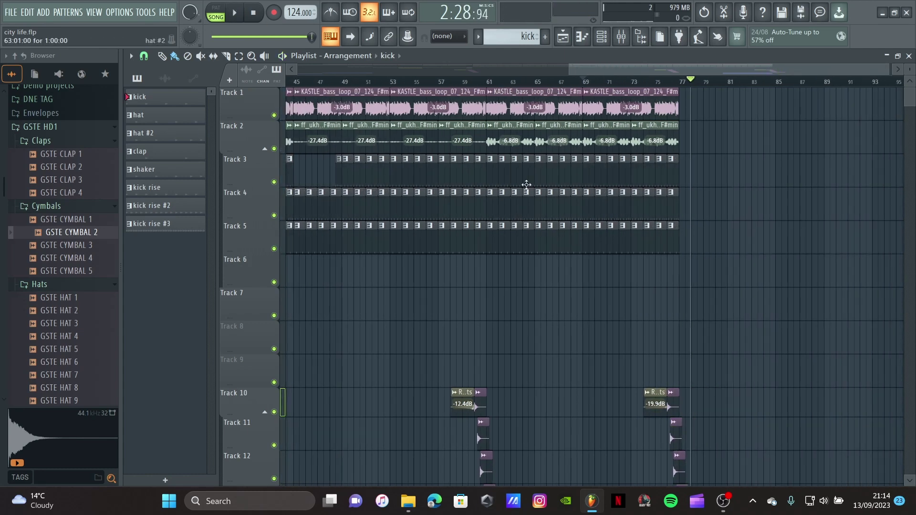
pyautogui.moveTo(599, 75); pyautogui.dragTo(495, 242)
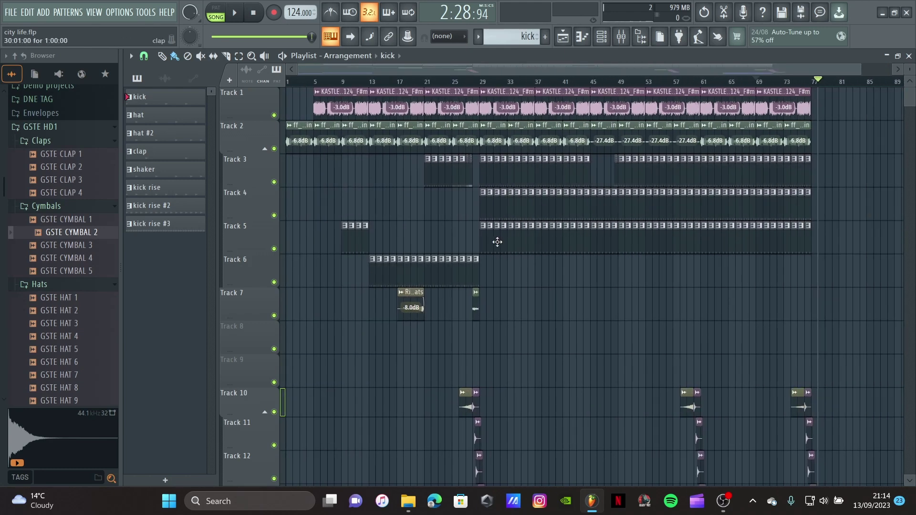
pyautogui.click(321, 82)
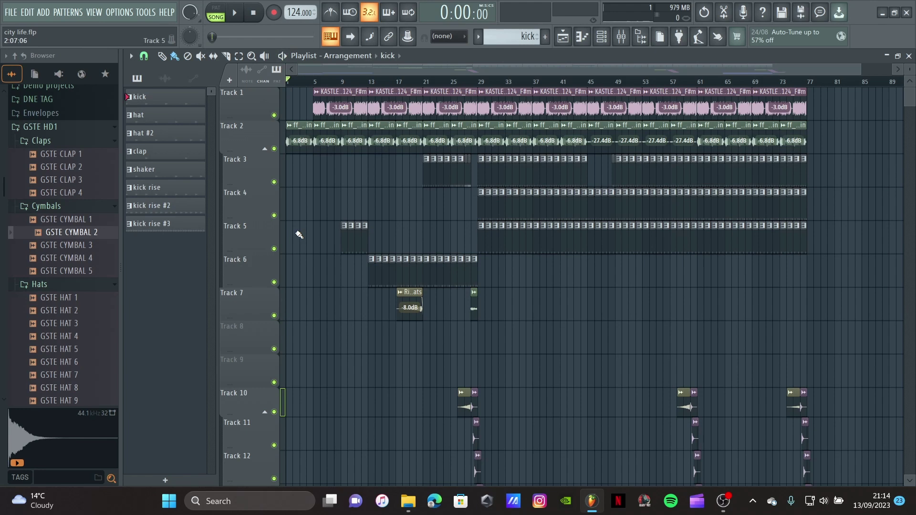
pyautogui.scroll(5, 481, 190)
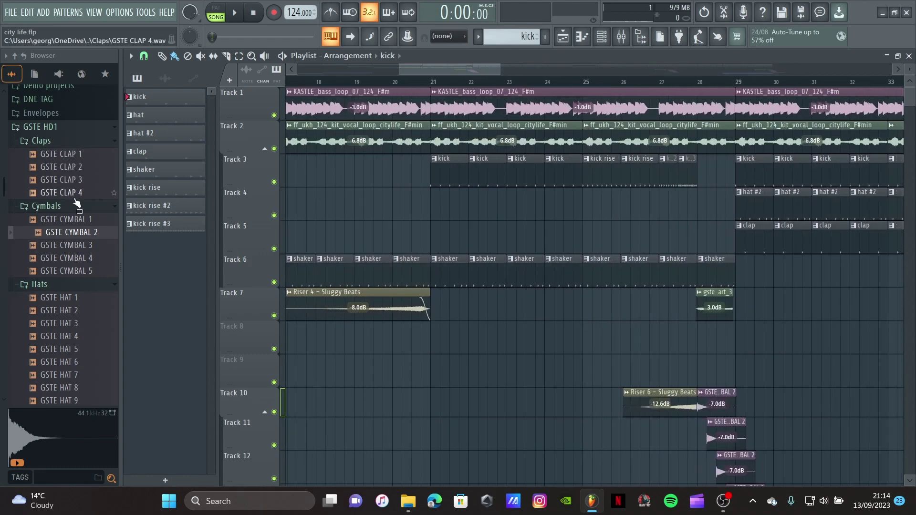
# Browse the GSTE HD1 drum kit samples, expand the Loops folder, and preview GSTE LOOP 2 and GSTE LOOP 4.
pyautogui.scroll(-3, 48, 174)
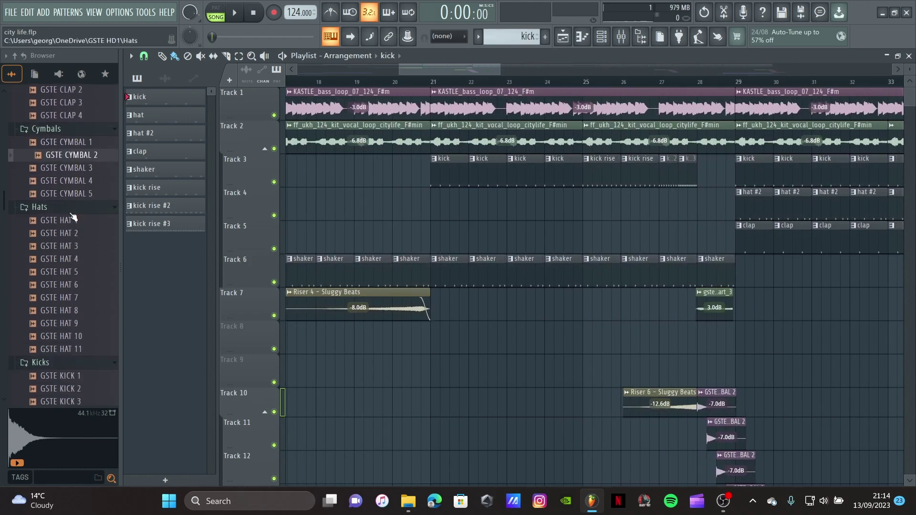
pyautogui.scroll(-3, 72, 217)
pyautogui.moveTo(93, 246); pyautogui.dragTo(95, 256)
pyautogui.scroll(-3, 87, 275)
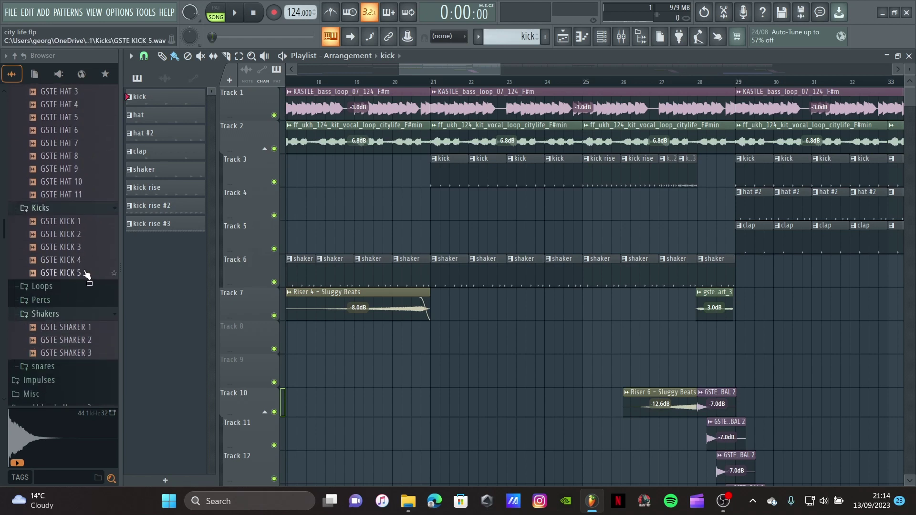
pyautogui.click(66, 287)
pyautogui.scroll(-3, 80, 283)
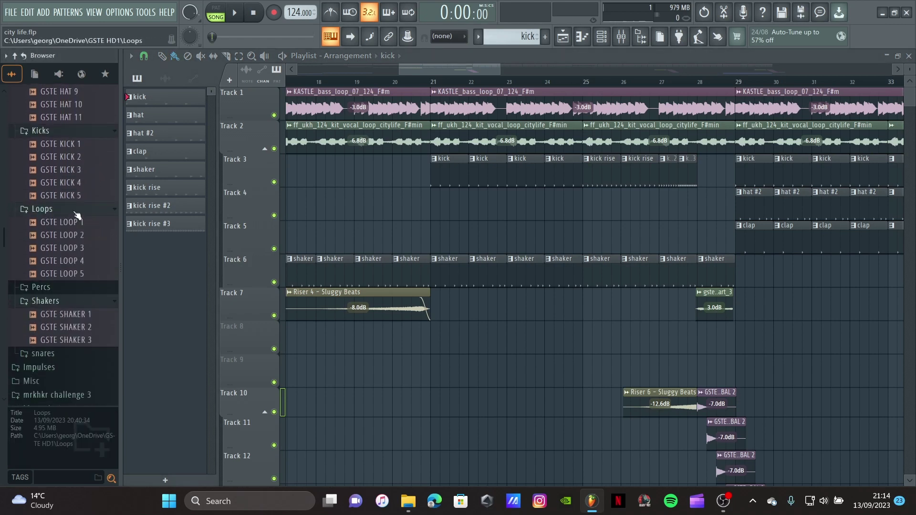
pyautogui.click(78, 237)
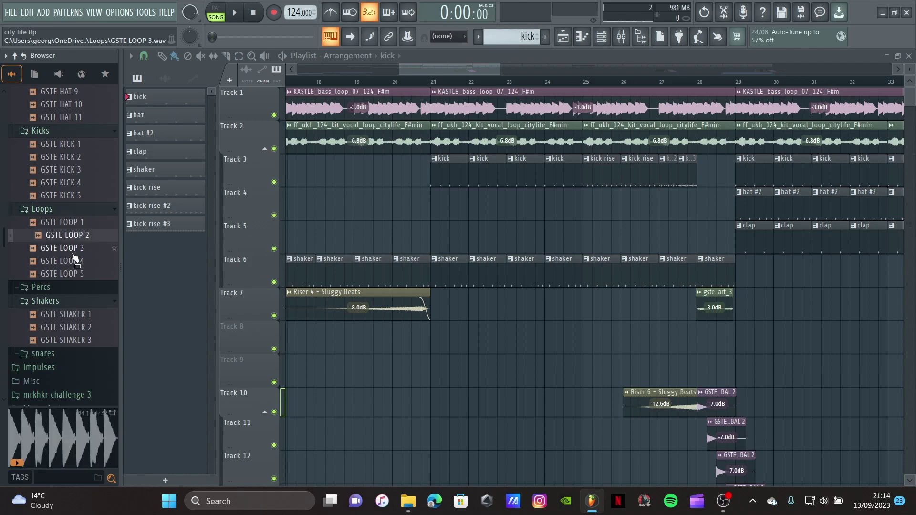
pyautogui.click(80, 262)
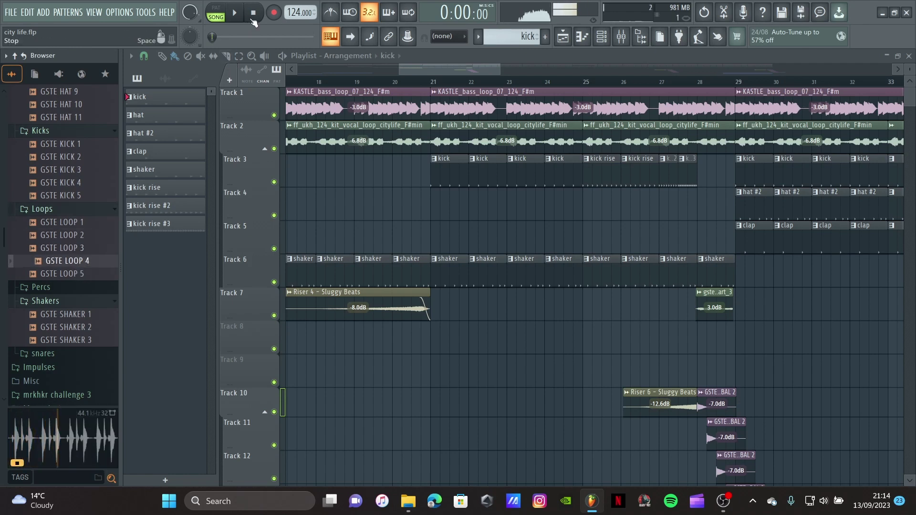
# Expand the Percs and snares folders of the GSTE HD1 kit to view their samples.
pyautogui.click(66, 288)
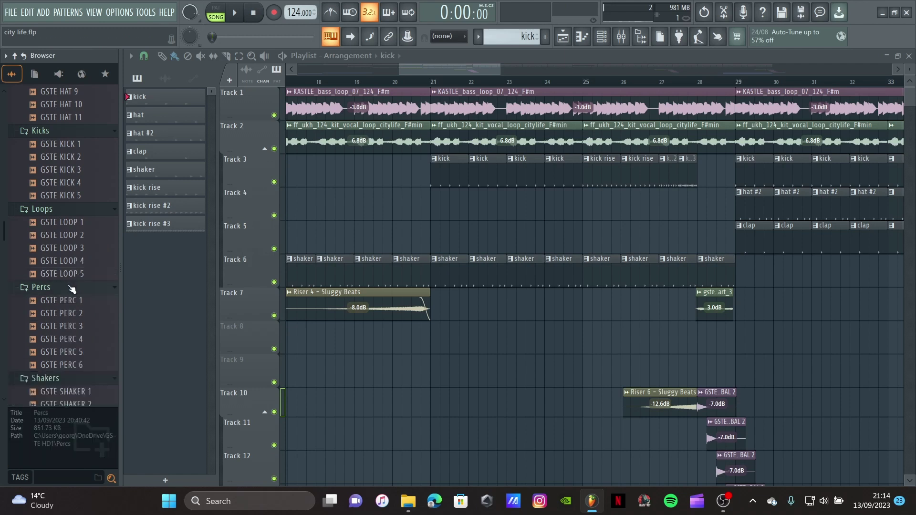
pyautogui.scroll(-6, 67, 293)
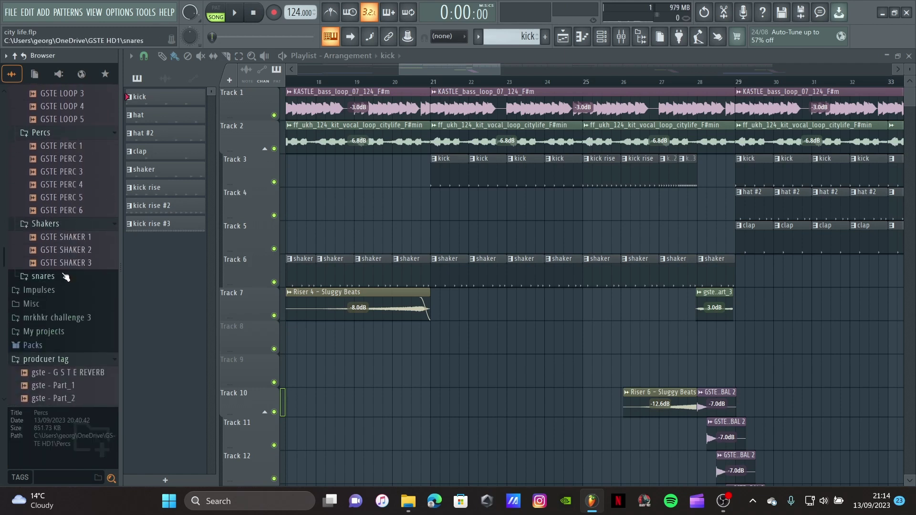
pyautogui.click(66, 277)
pyautogui.scroll(-3, 95, 268)
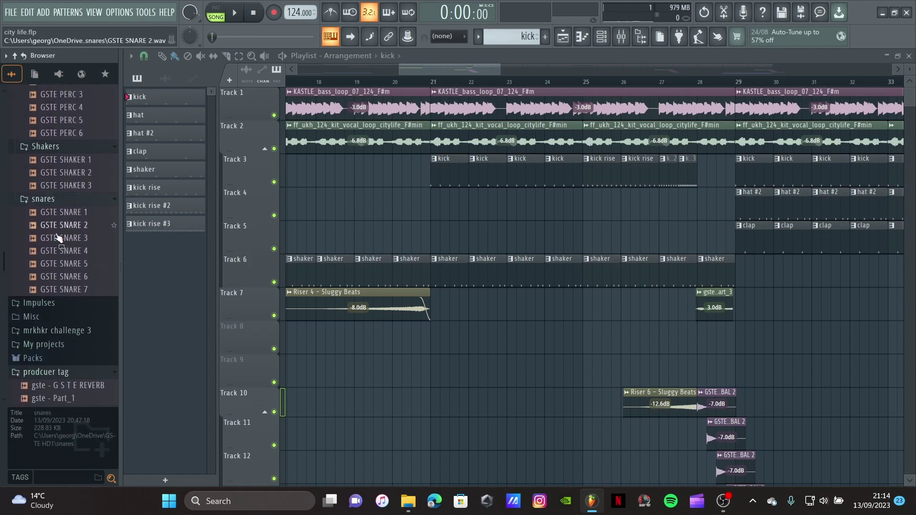
# Preview the GSTE HAT 2, GSTE HAT 3, GSTE HAT 4 and GSTE SNARE 7 samples.
pyautogui.scroll(10, 58, 237)
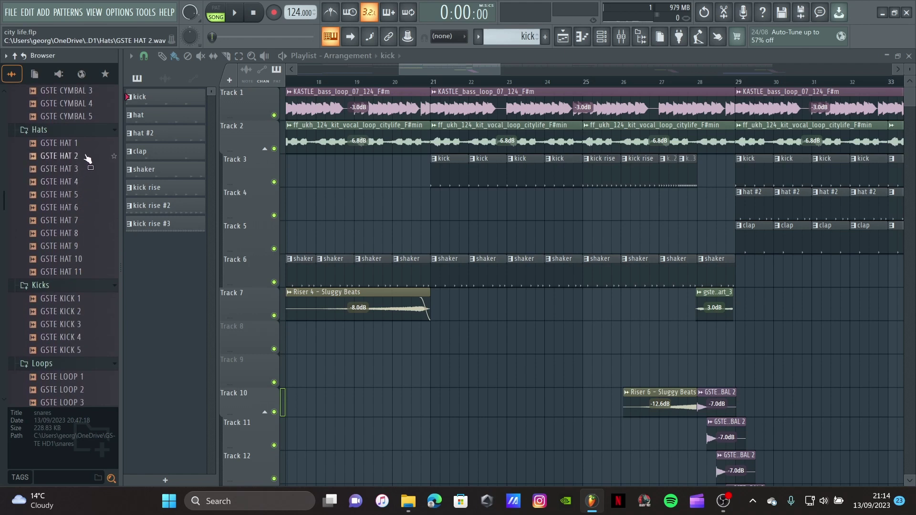
pyautogui.click(87, 157)
pyautogui.click(89, 169)
pyautogui.click(90, 182)
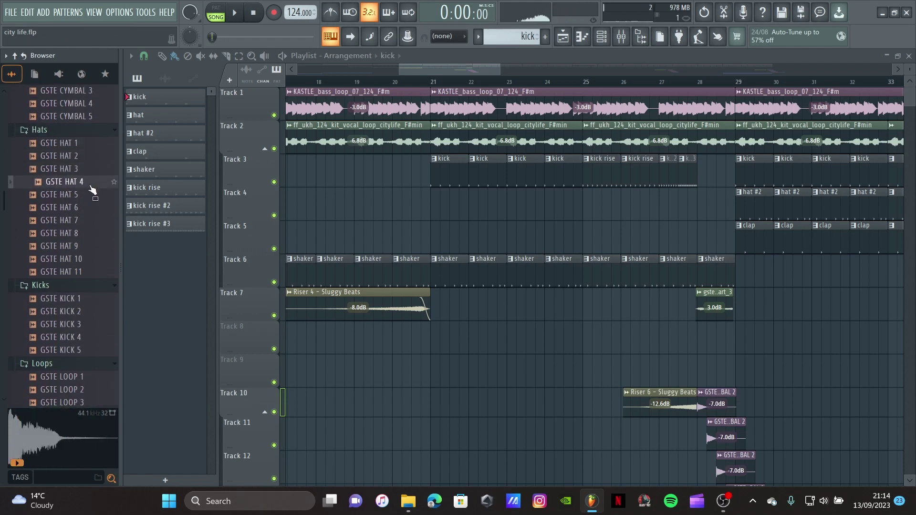
pyautogui.scroll(-10, 89, 238)
pyautogui.click(86, 290)
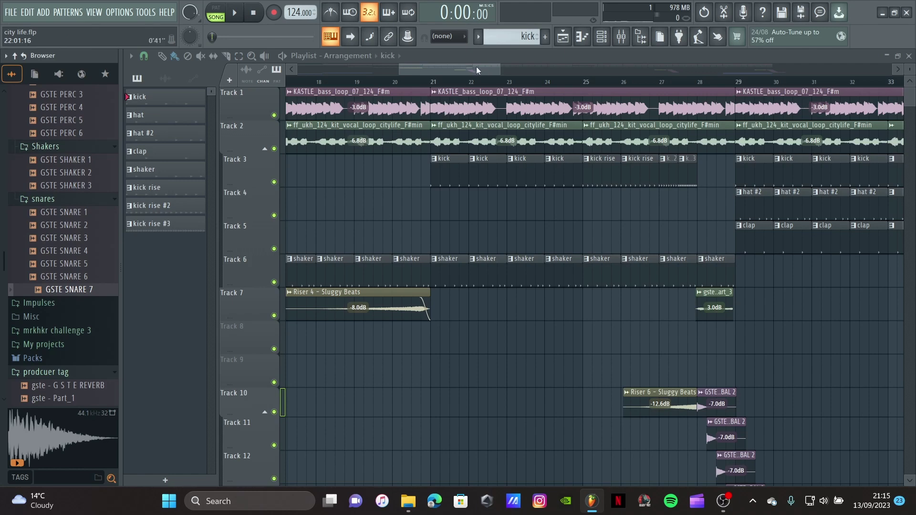
# Bring the full arrangement into view and play the song from the beginning.
pyautogui.moveTo(476, 67); pyautogui.dragTo(658, 86)
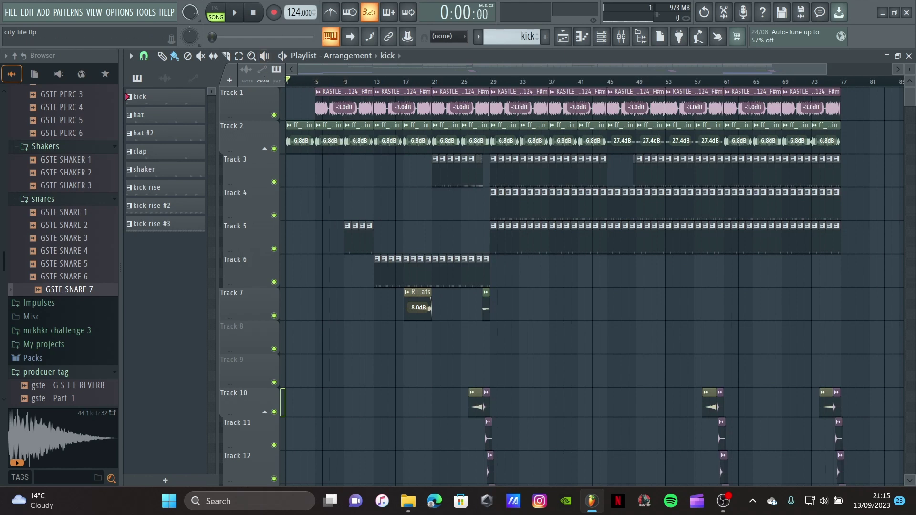
pyautogui.click(235, 14)
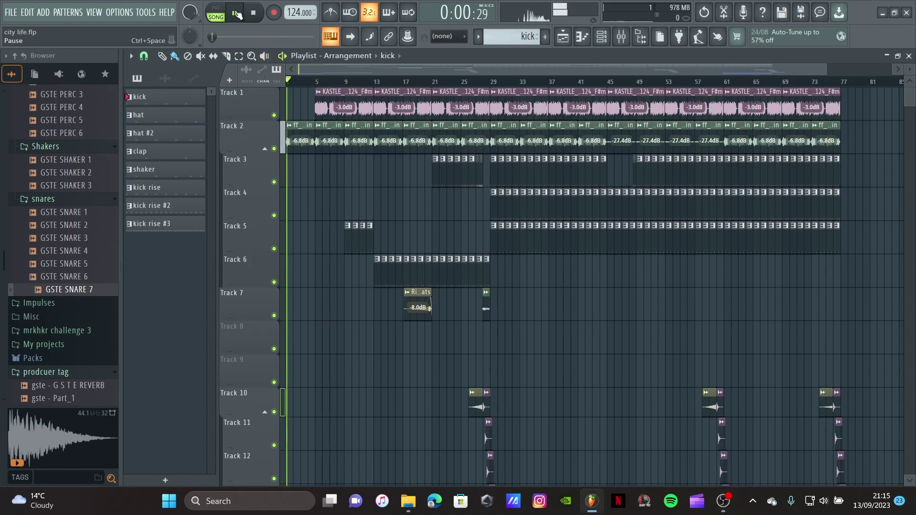